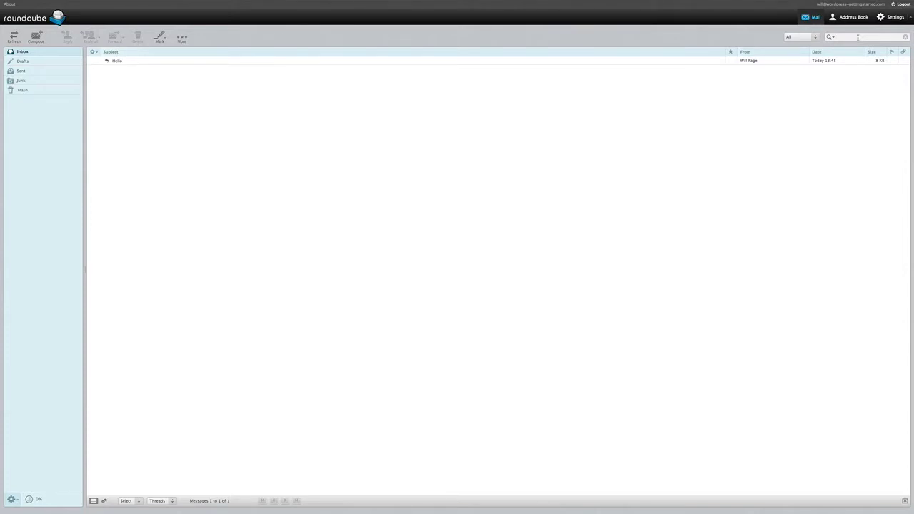
In a new tab, load chisholm.willpagedesign.com/wp-admin to reach the WordPress login page
{"action": "mouse_move", "coordinate": [573, 3]}
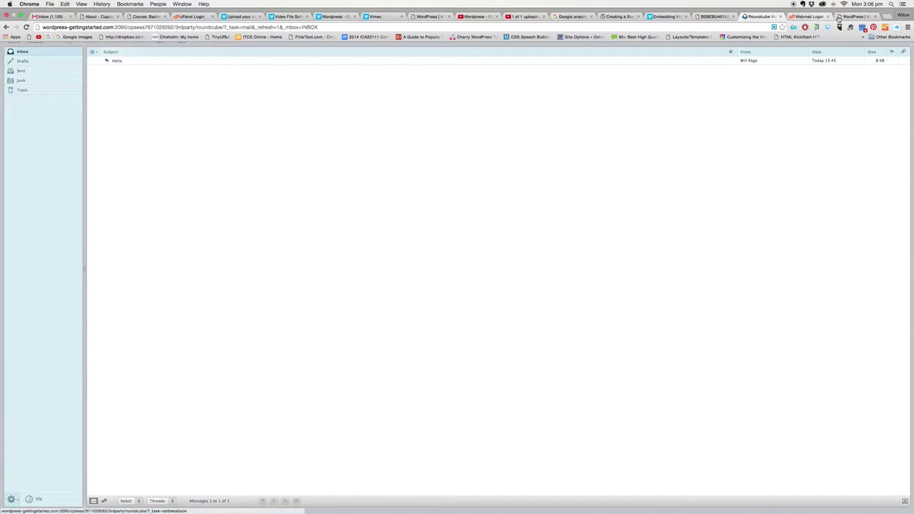
{"action": "left_click", "coordinate": [853, 17]}
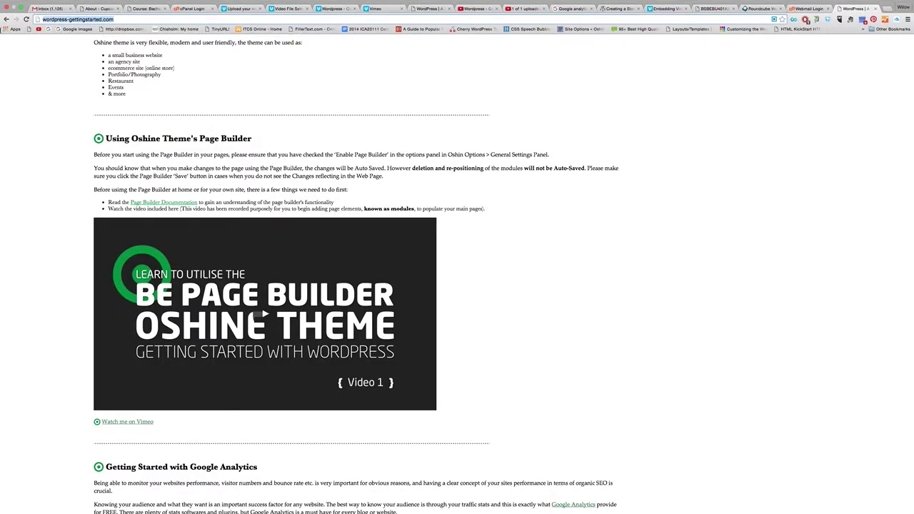
{"action": "left_click", "coordinate": [886, 9]}
{"action": "type", "text": "chisholm.trainingvc.com.au"}
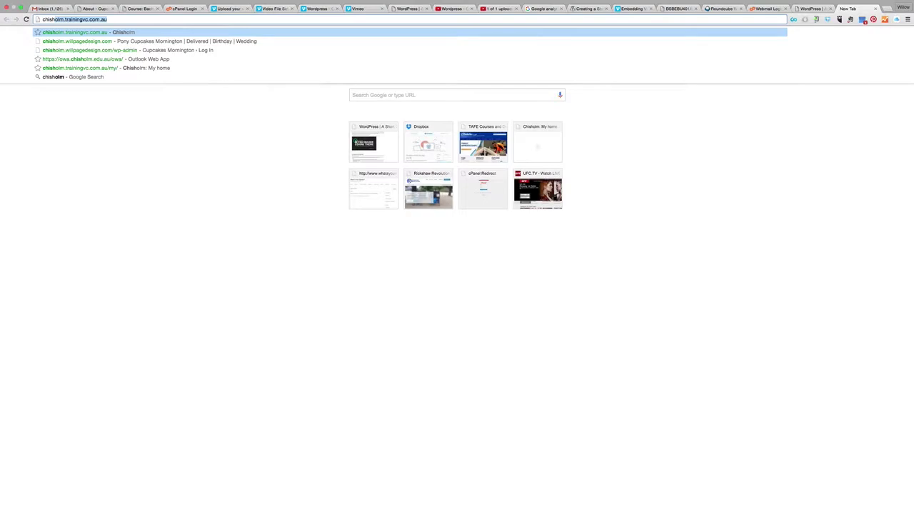
{"action": "left_click", "coordinate": [246, 40]}
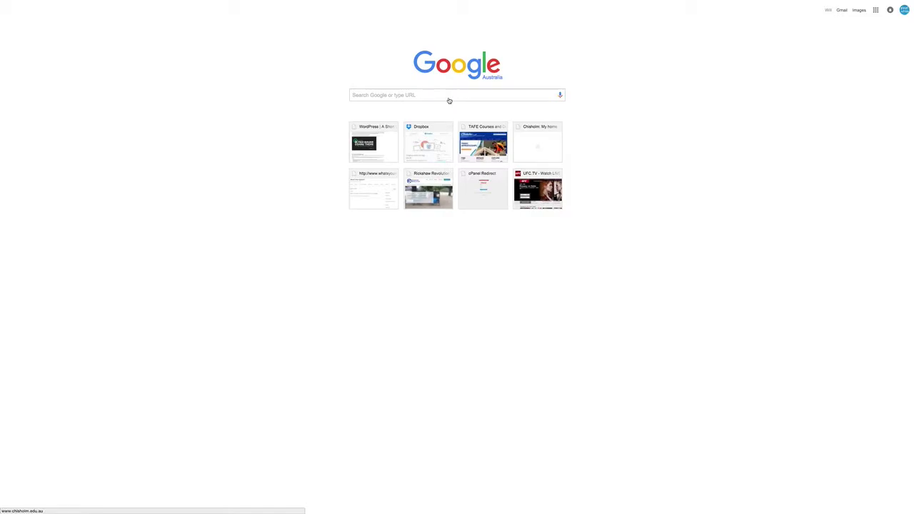
{"action": "mouse_move", "coordinate": [459, 2]}
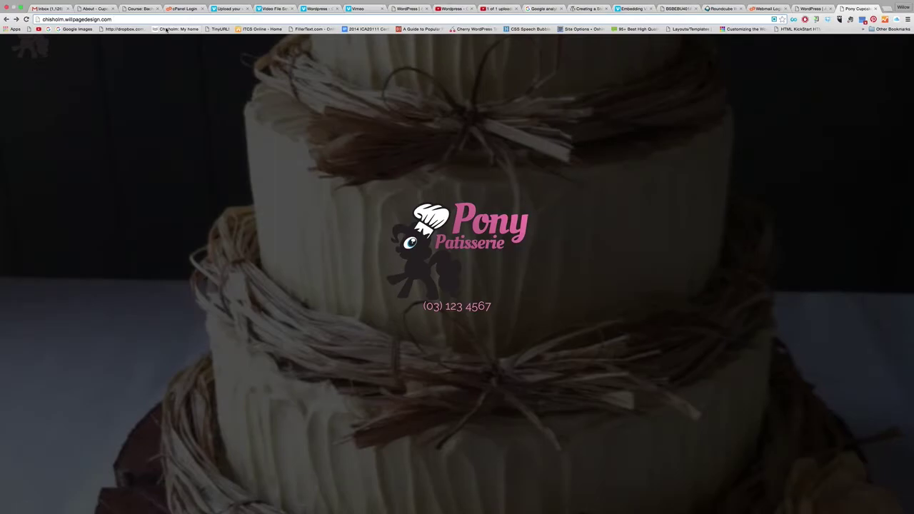
{"action": "left_click", "coordinate": [143, 19]}
{"action": "type", "text": "/"}
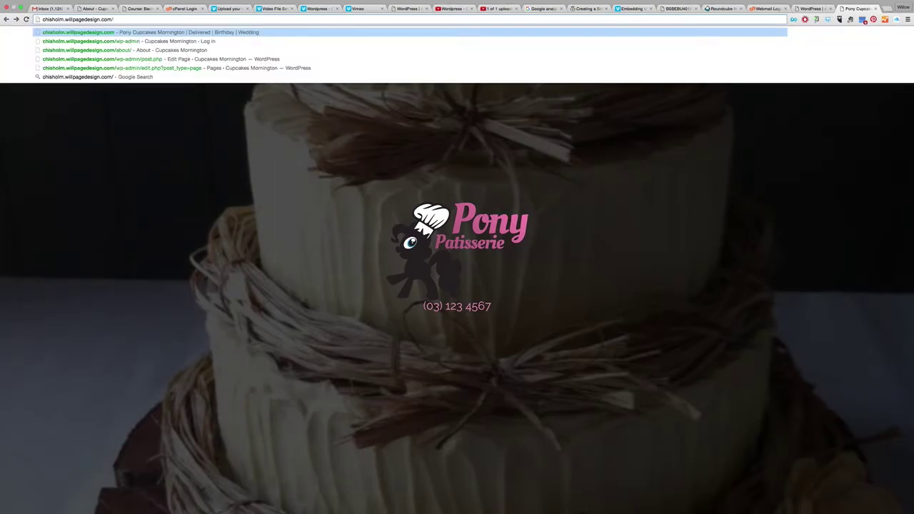
{"action": "type", "text": "wp-admin"}
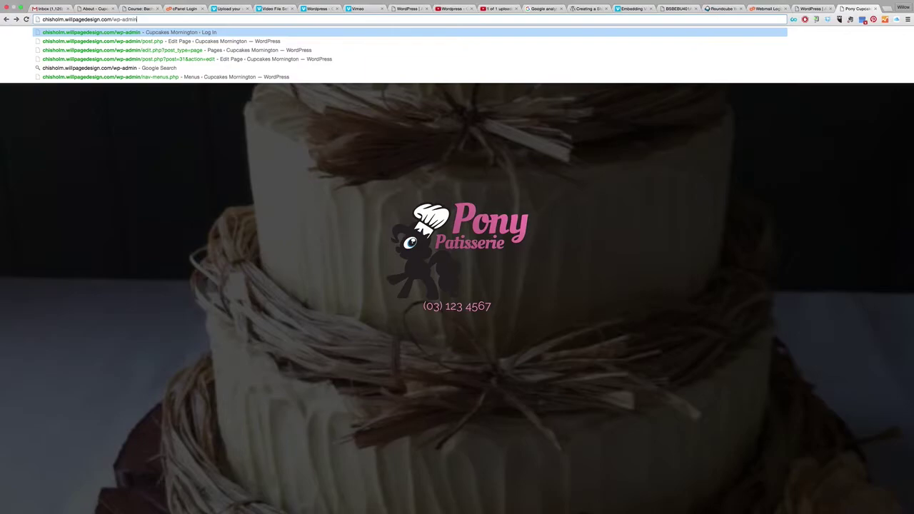
{"action": "key", "text": "Return"}
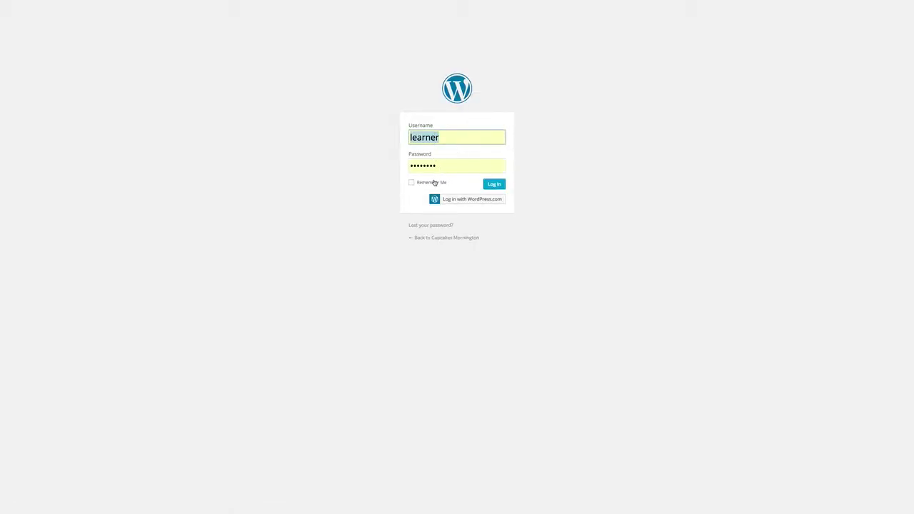
Log in to the WordPress admin with the saved credentials
{"action": "left_click", "coordinate": [494, 185]}
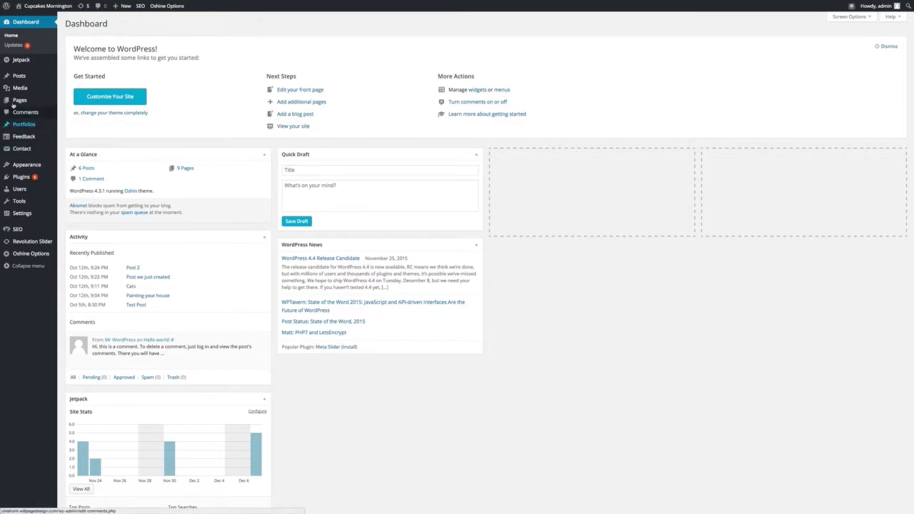
Add a new page titled 'Contact ALT' from All Pages
{"action": "mouse_move", "coordinate": [43, 101]}
{"action": "left_click", "coordinate": [71, 102]}
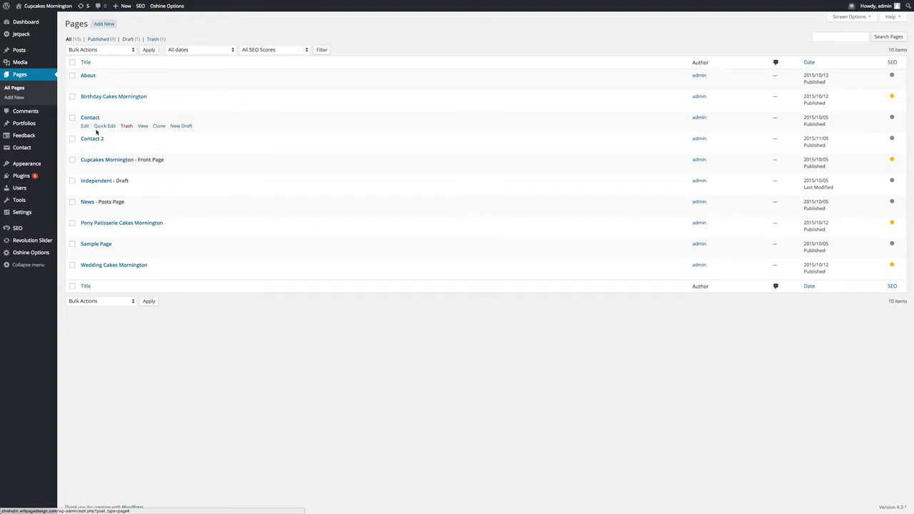
{"action": "left_click", "coordinate": [101, 24]}
{"action": "left_click", "coordinate": [100, 24]}
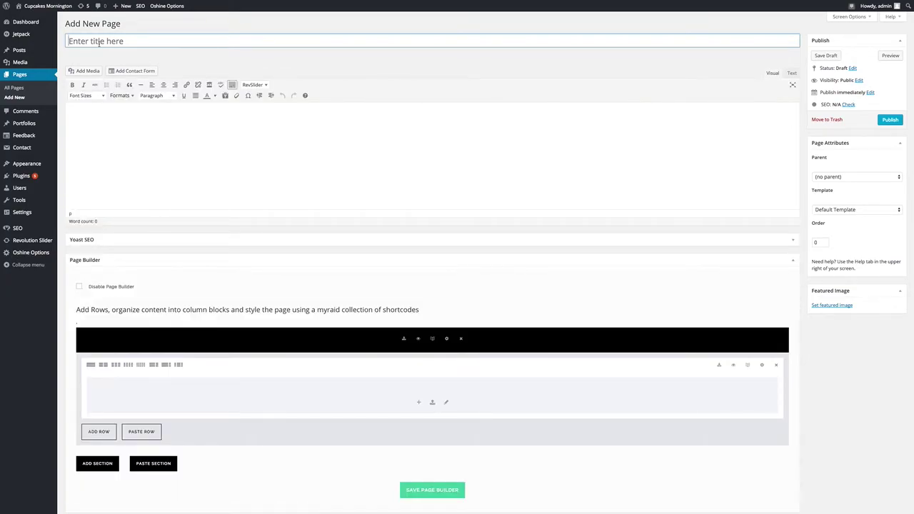
{"action": "type", "text": "Contact ALT"}
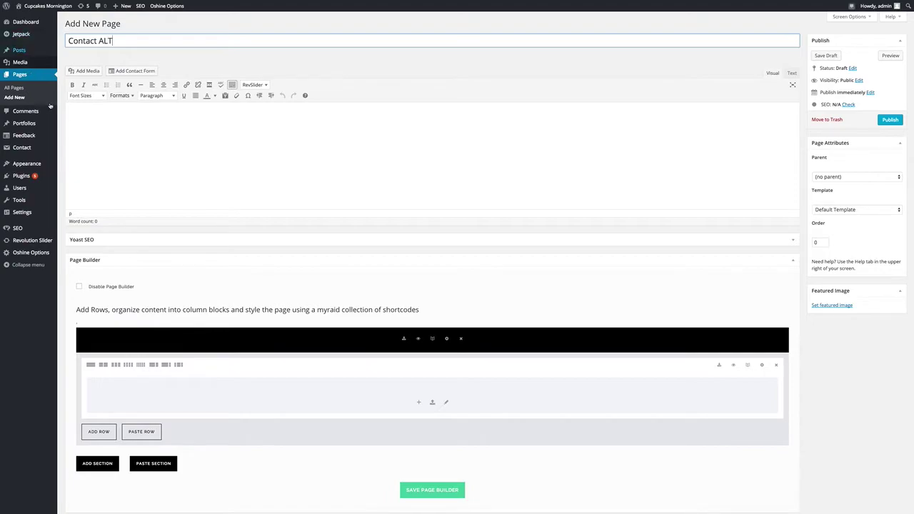
Write the body text 'This is an example of creating a form that works'
{"action": "left_click", "coordinate": [88, 112]}
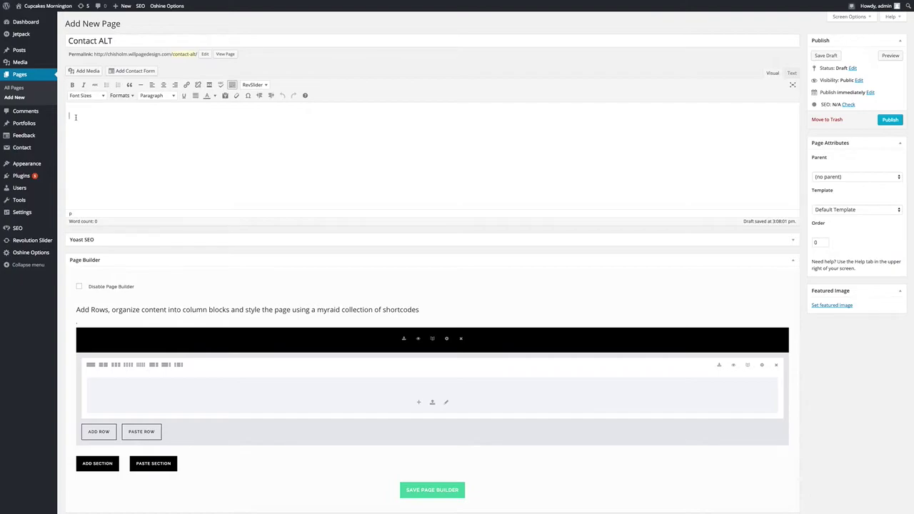
{"action": "type", "text": "This is"}
{"action": "key", "text": "BackSpace"}
{"action": "type", "text": "an example of creating a form that works"}
Split the builder row into 1/2 columns and insert a Contact Form module in the left column
{"action": "scroll", "coordinate": [163, 198], "scroll_direction": "down", "scroll_amount": 3}
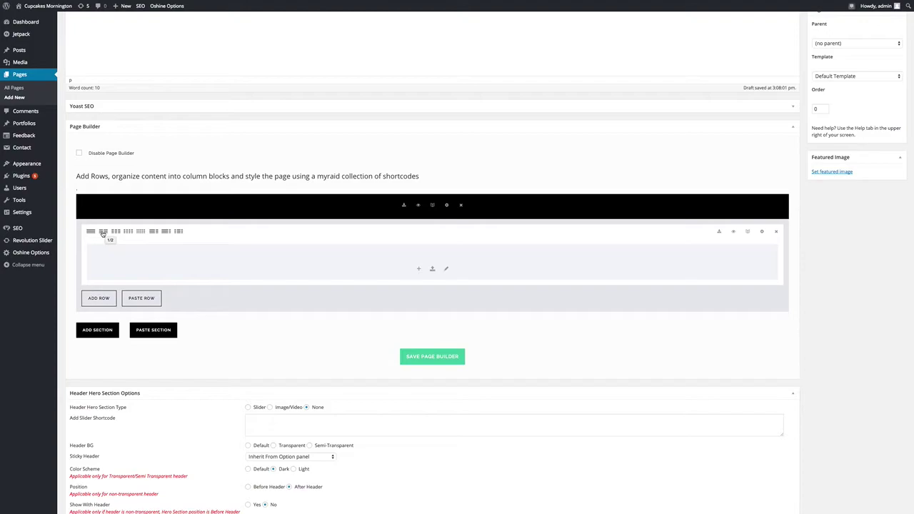
{"action": "left_click", "coordinate": [104, 232]}
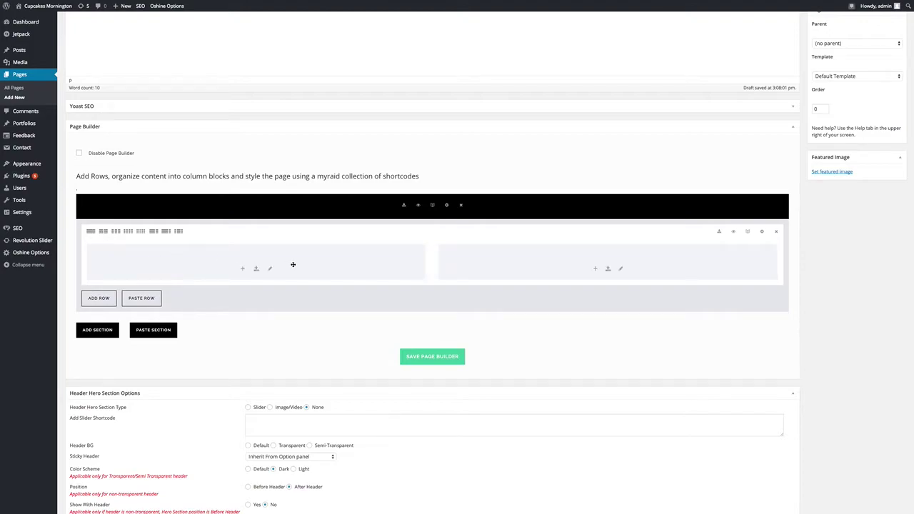
{"action": "left_click", "coordinate": [242, 269]}
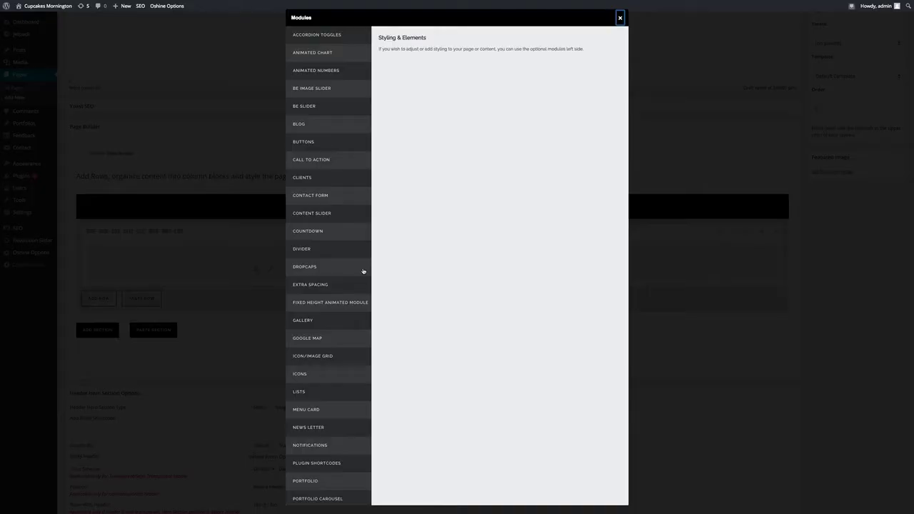
{"action": "scroll", "coordinate": [364, 275], "scroll_direction": "down", "scroll_amount": 4}
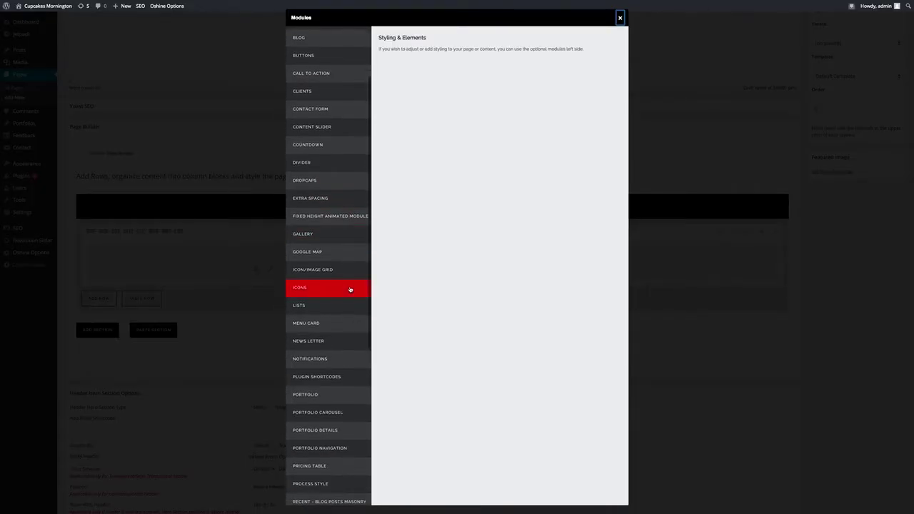
{"action": "scroll", "coordinate": [350, 289], "scroll_direction": "down", "scroll_amount": 3}
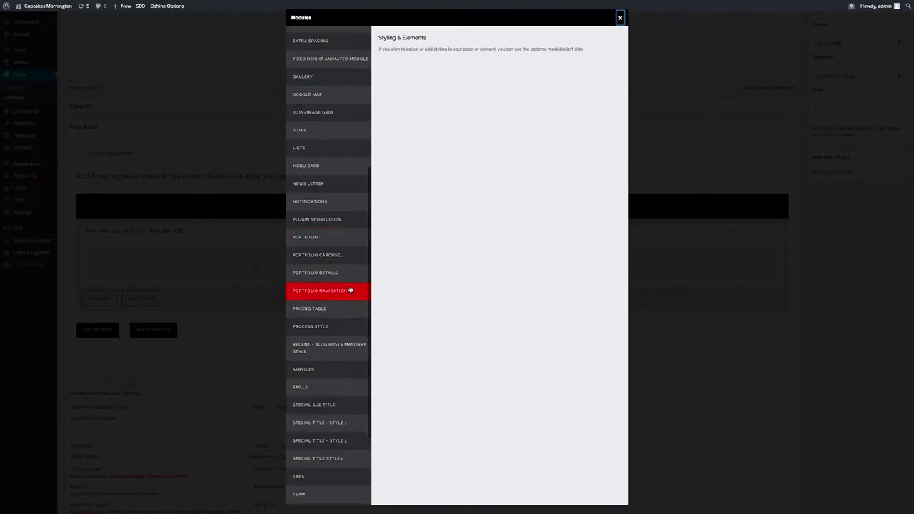
{"action": "scroll", "coordinate": [349, 290], "scroll_direction": "down", "scroll_amount": 4}
{"action": "scroll", "coordinate": [350, 290], "scroll_direction": "up", "scroll_amount": 11}
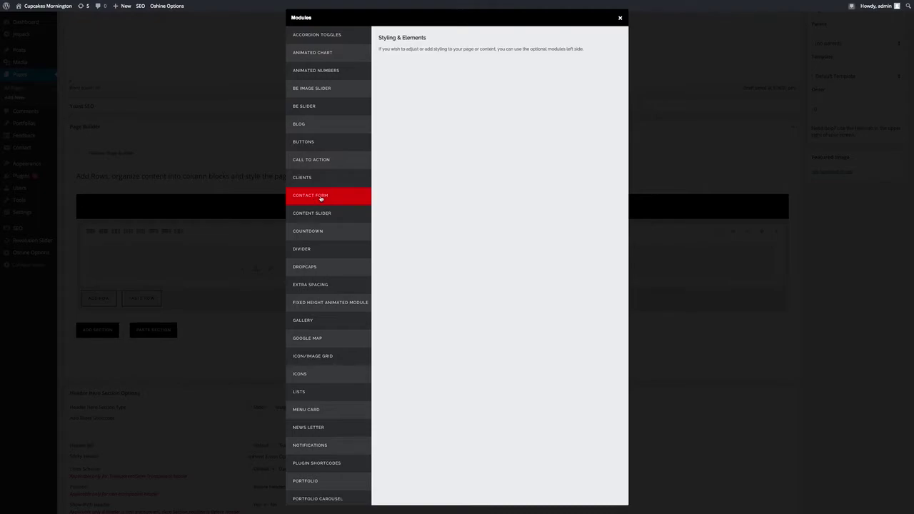
{"action": "left_click", "coordinate": [330, 198]}
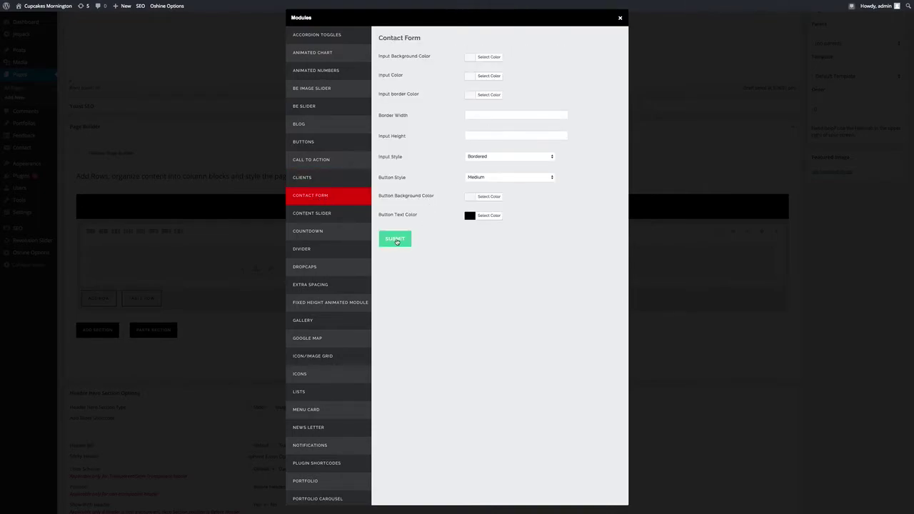
{"action": "left_click", "coordinate": [397, 241]}
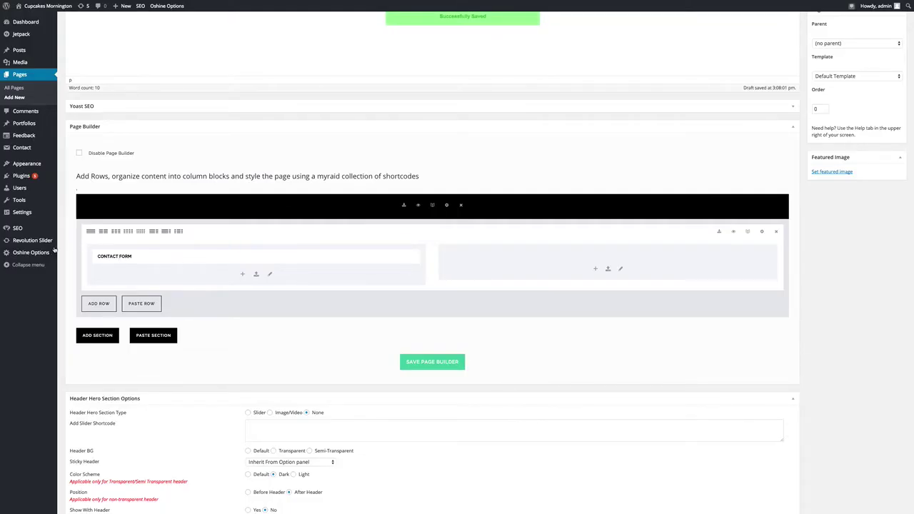
Open Oshine Options' Contact Settings in a separate browser tab
{"action": "right_click", "coordinate": [26, 251]}
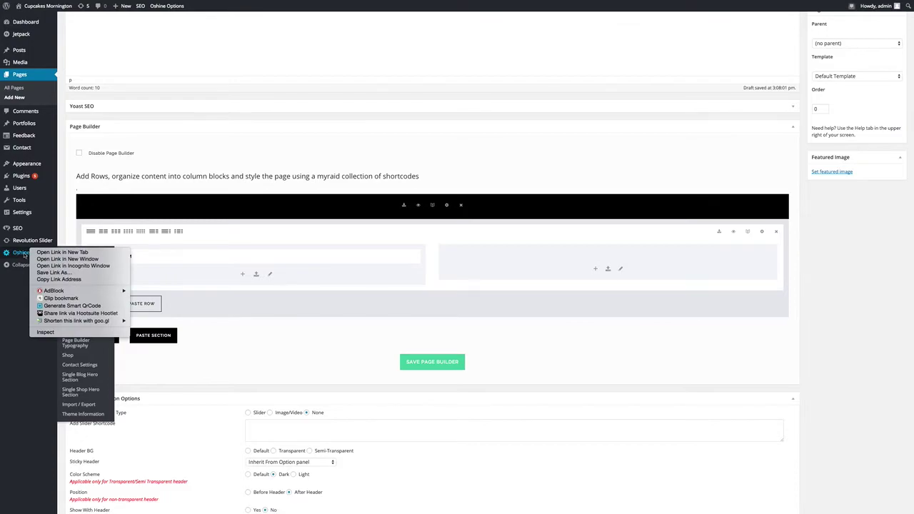
{"action": "key", "text": "Escape"}
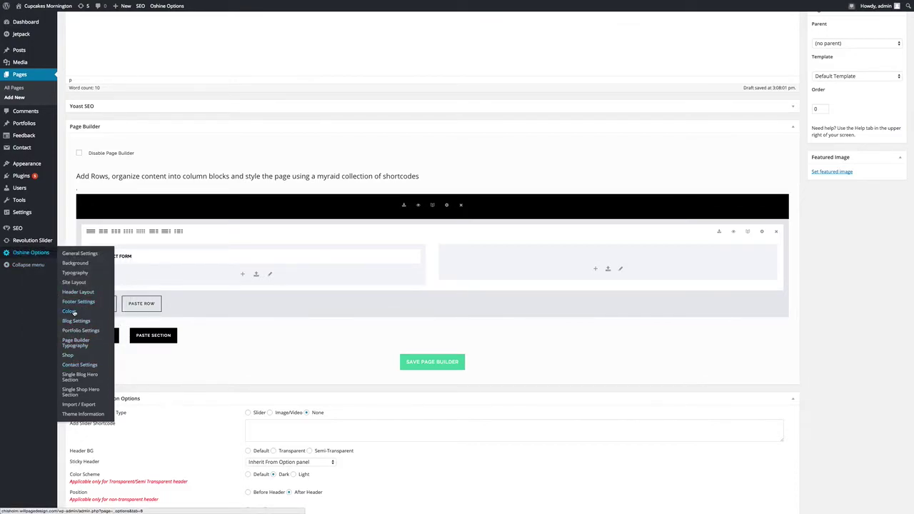
{"action": "right_click", "coordinate": [78, 366]}
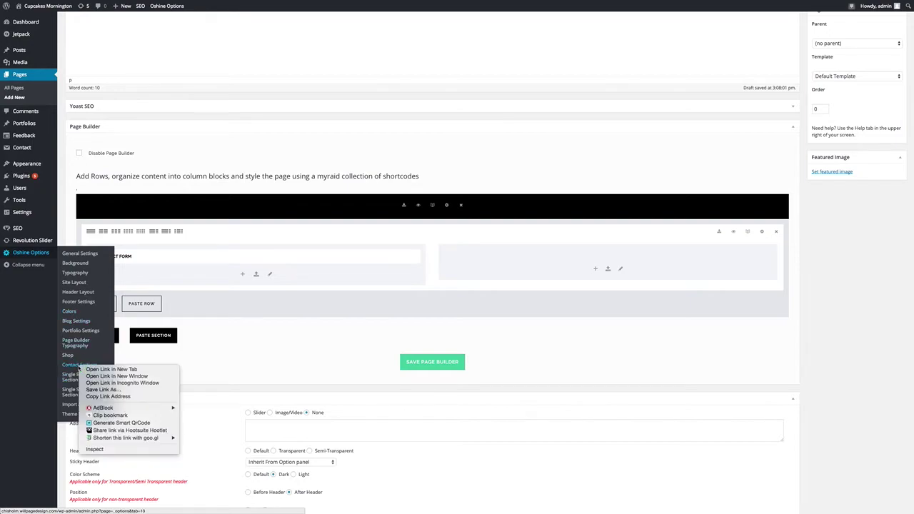
{"action": "left_click", "coordinate": [110, 369]}
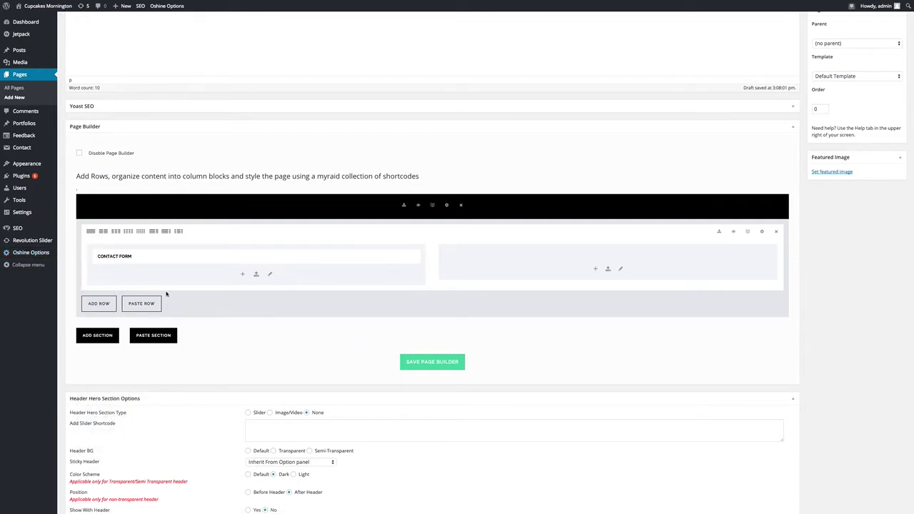
{"action": "mouse_move", "coordinate": [28, 253]}
{"action": "right_click", "coordinate": [74, 366]}
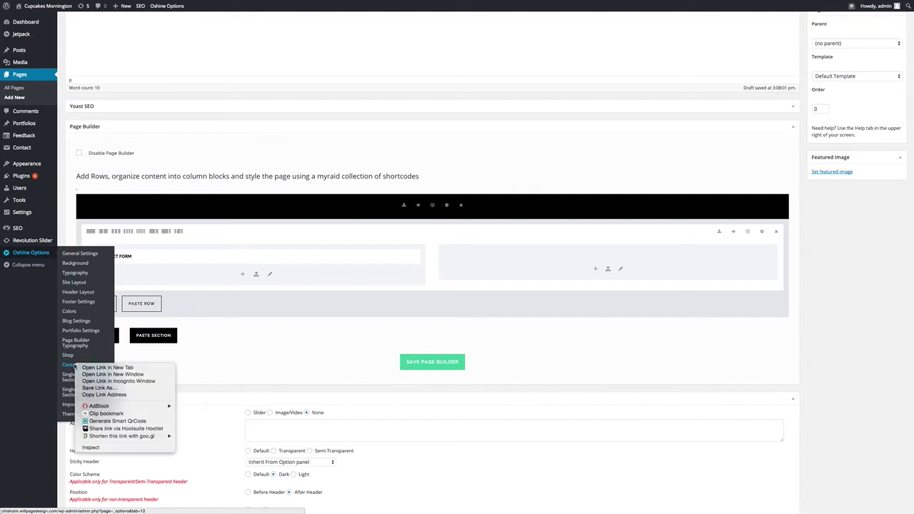
{"action": "left_click", "coordinate": [107, 368]}
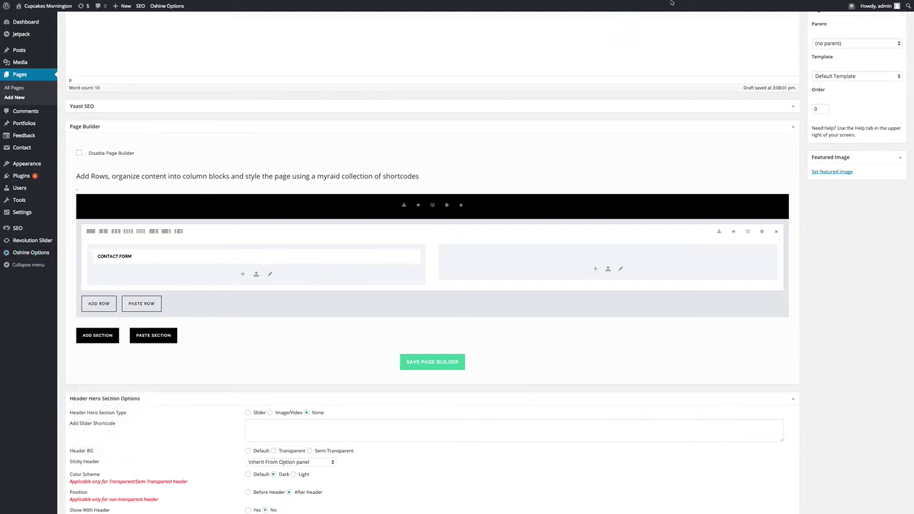
{"action": "mouse_move", "coordinate": [671, 2]}
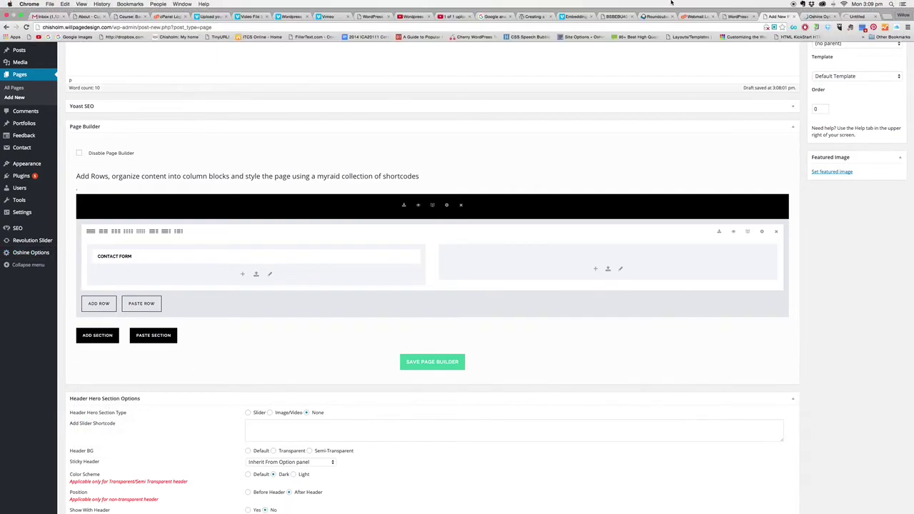
{"action": "left_click", "coordinate": [844, 17]}
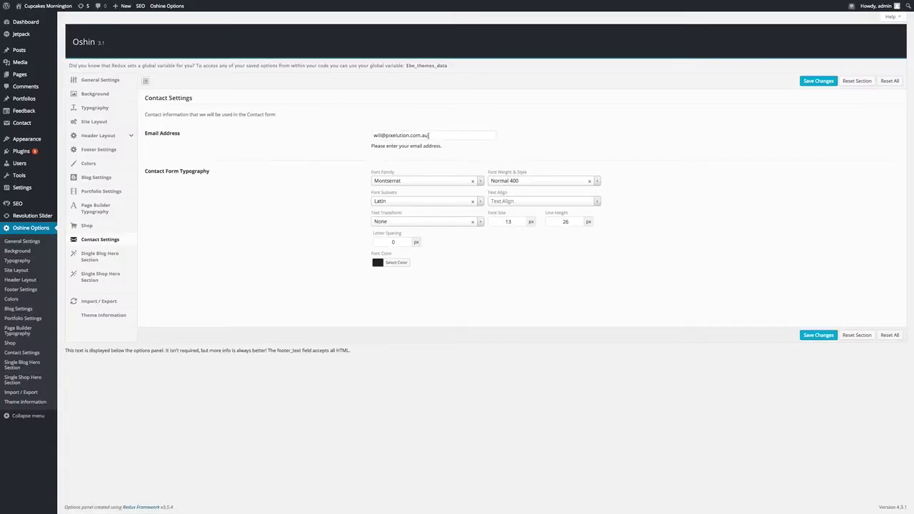
Change the recipient e-mail's domain to the webmail account's domain and save the Contact Settings
{"action": "left_click_drag", "start_coordinate": [426, 136], "coordinate": [387, 136]}
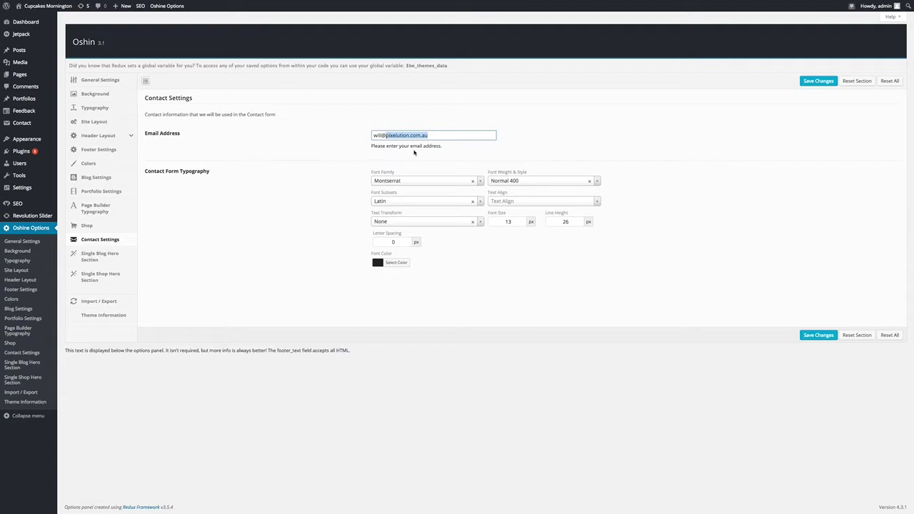
{"action": "type", "text": "wo"}
{"action": "type", "text": "press-gettingstaret"}
{"action": "key", "text": "BackSpace"}
{"action": "key", "text": "BackSpace"}
{"action": "key", "text": "BackSpace"}
{"action": "type", "text": "rted.com"}
{"action": "left_click", "coordinate": [818, 81]}
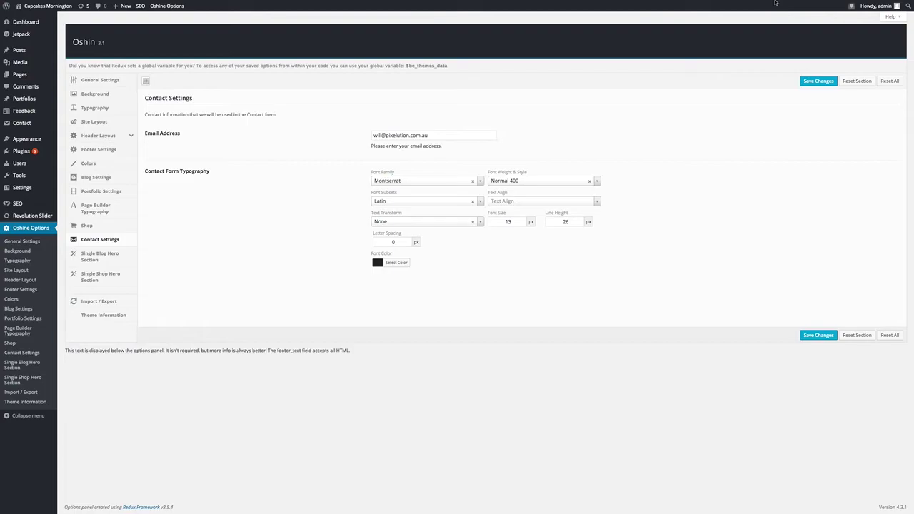
Check the Contact Form module, save the page builder, and publish Contact ALT
{"action": "left_click", "coordinate": [778, 16]}
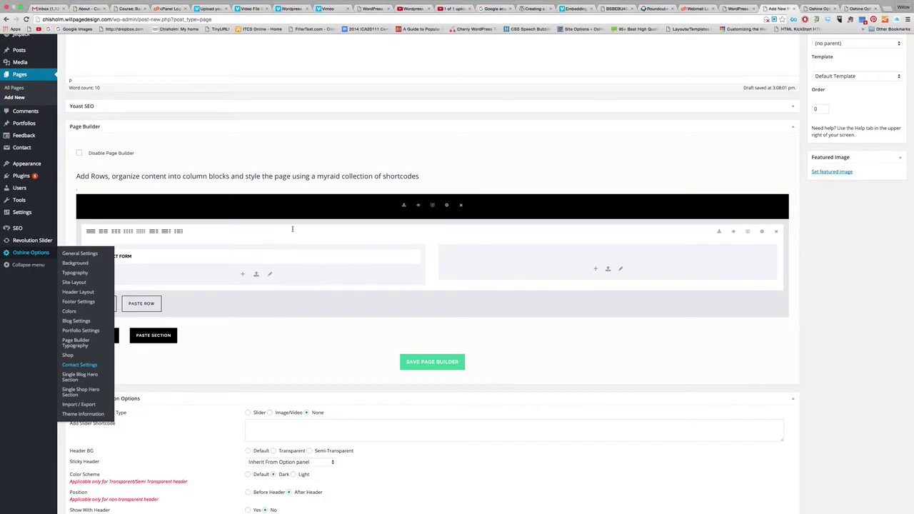
{"action": "left_click", "coordinate": [394, 255]}
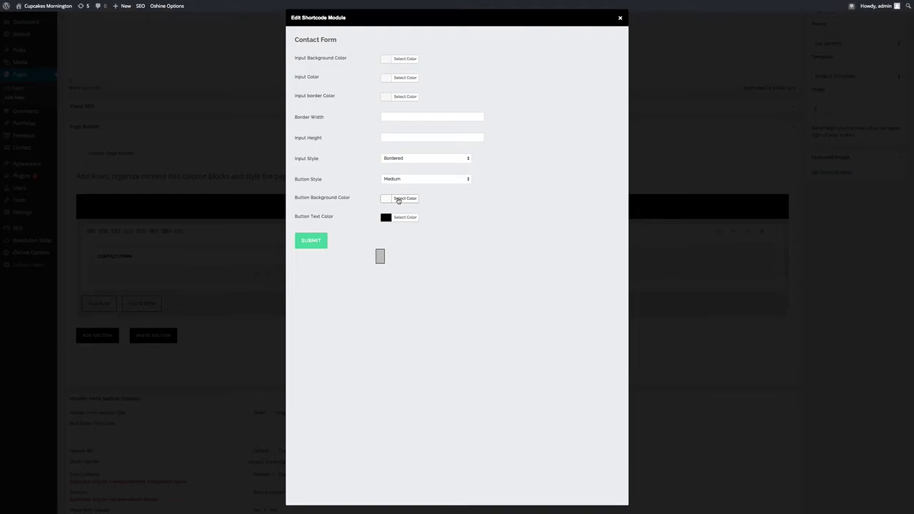
{"action": "left_click", "coordinate": [620, 19]}
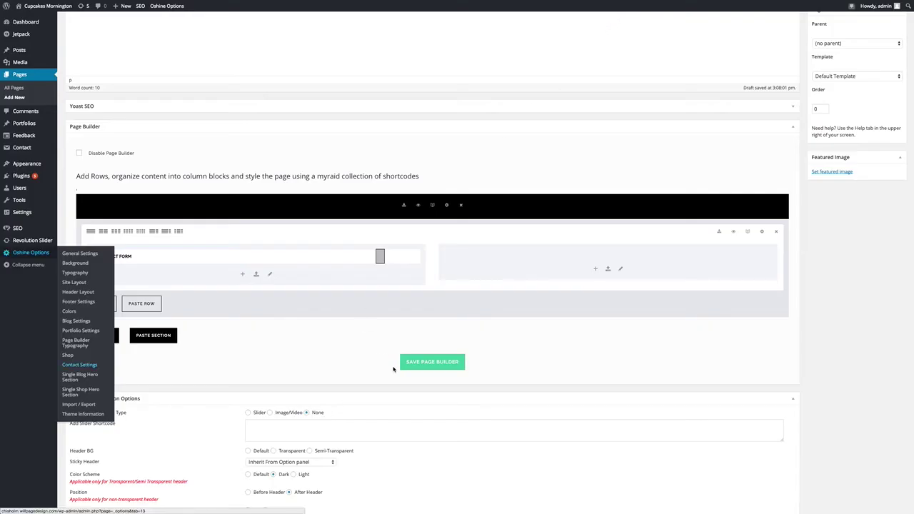
{"action": "left_click", "coordinate": [440, 367]}
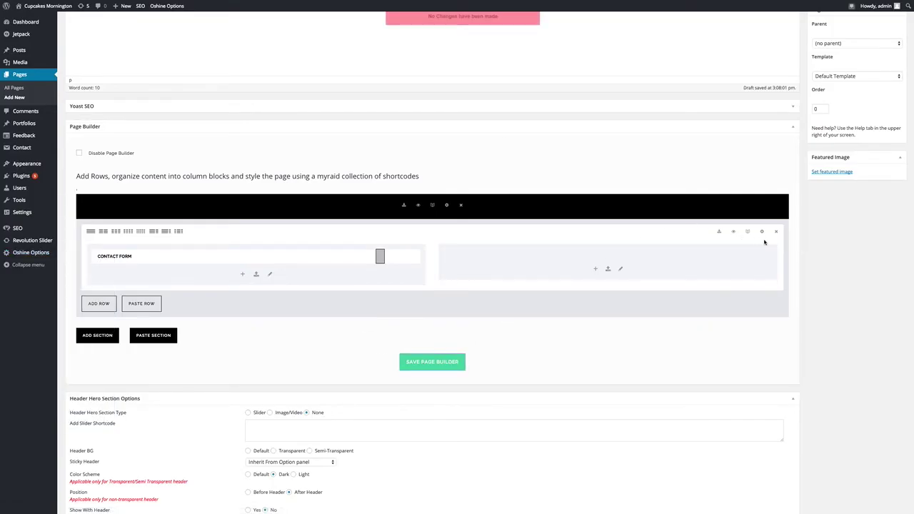
{"action": "scroll", "coordinate": [764, 243], "scroll_direction": "up", "scroll_amount": 3}
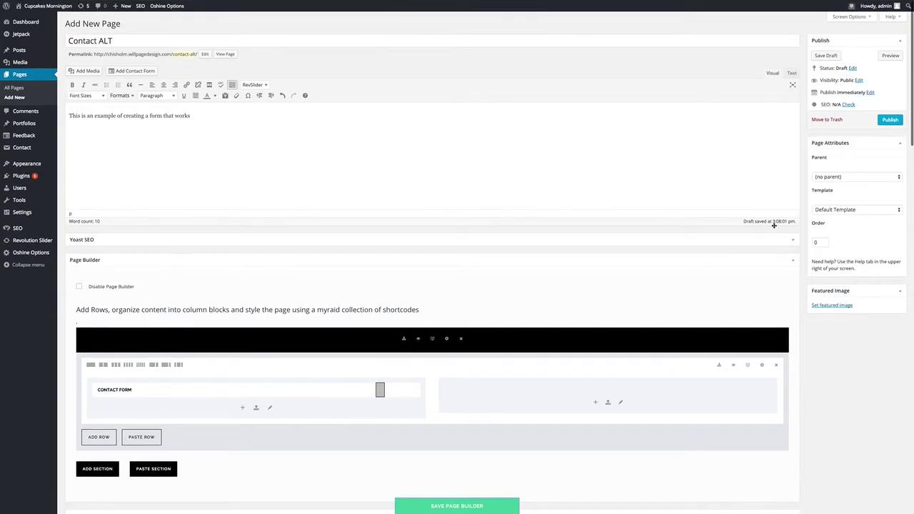
{"action": "left_click", "coordinate": [890, 120]}
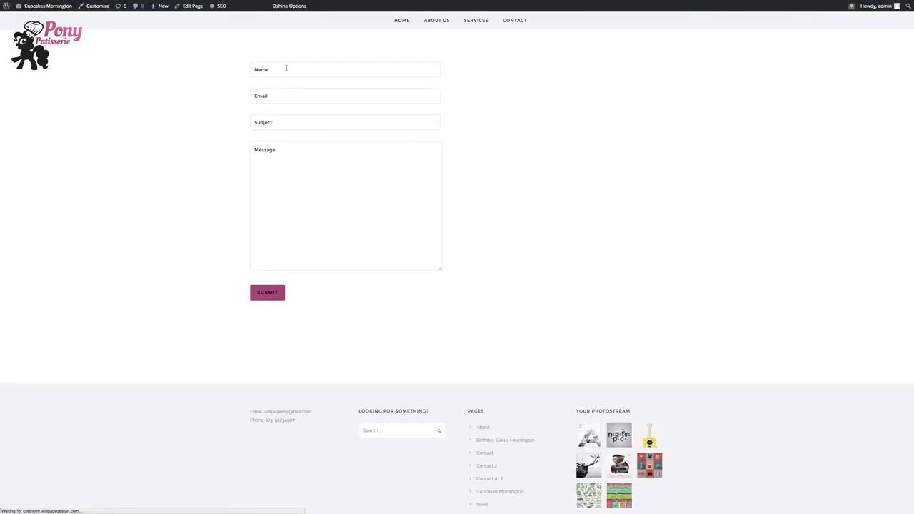
Submit the form with the sender's e-mail, subject 'Testing (Hello!!)' and message 'Working?'
{"action": "left_click", "coordinate": [329, 69]}
{"action": "type", "text": "Will"}
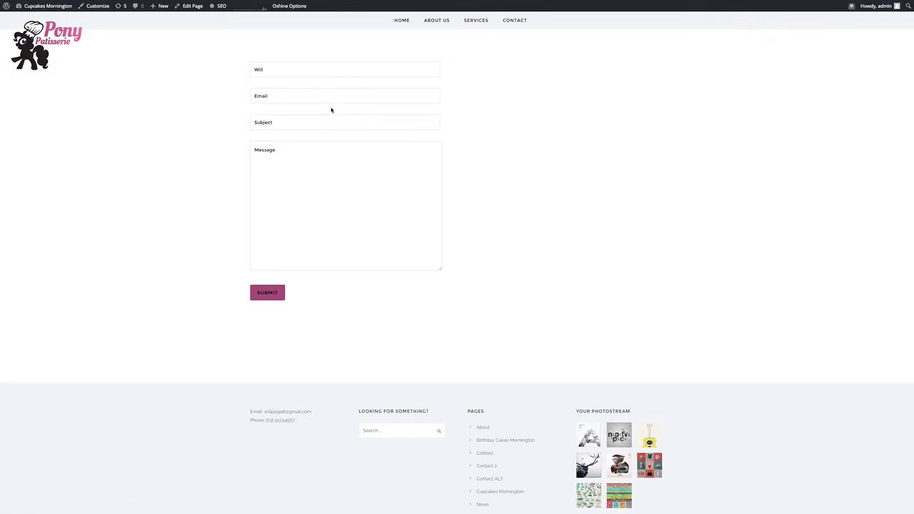
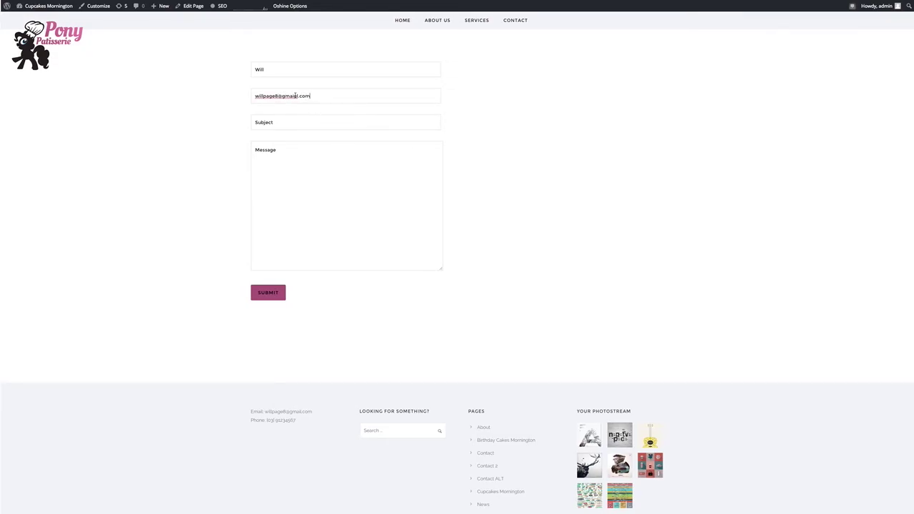
{"action": "left_click", "coordinate": [295, 96]}
{"action": "key", "text": "BackSpace"}
{"action": "left_click", "coordinate": [281, 122]}
{"action": "type", "text": "T"}
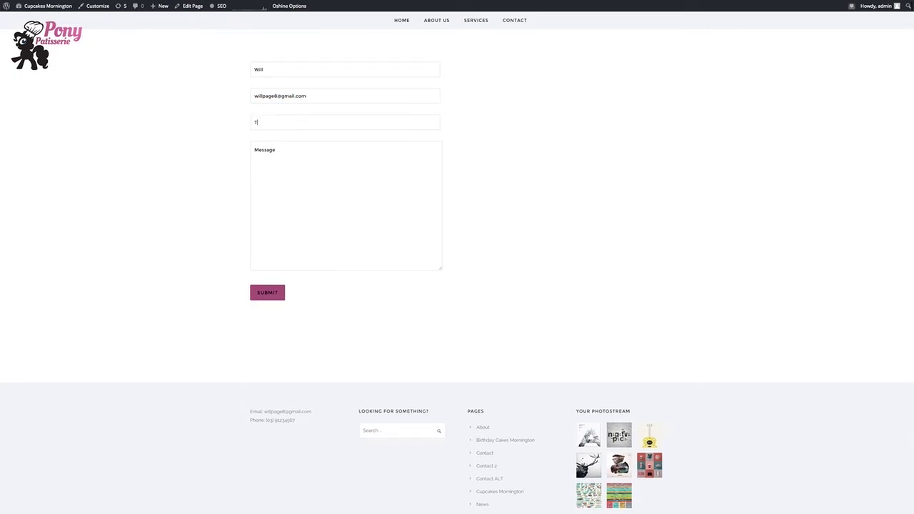
{"action": "type", "text": "esting (Hello!!!"}
{"action": "left_click", "coordinate": [263, 151]}
{"action": "type", "text": "Working?"}
{"action": "left_click", "coordinate": [266, 291]}
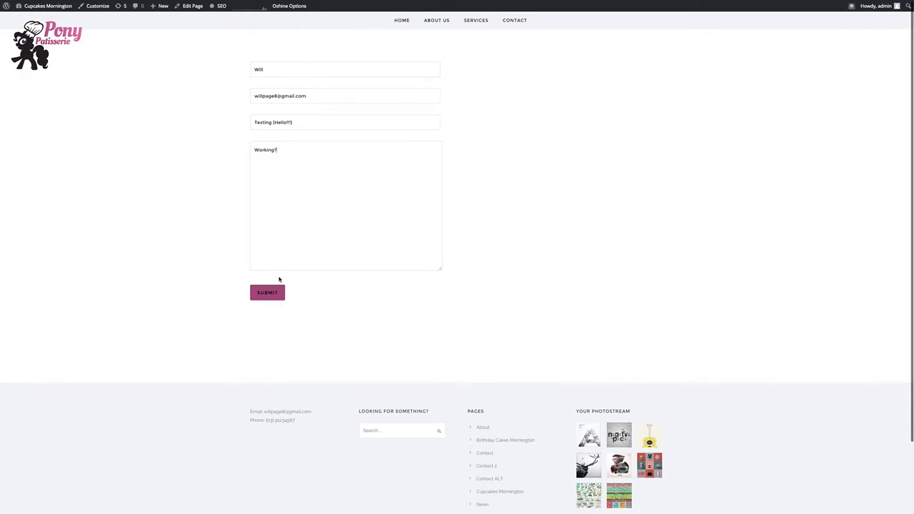
{"action": "left_click", "coordinate": [269, 294]}
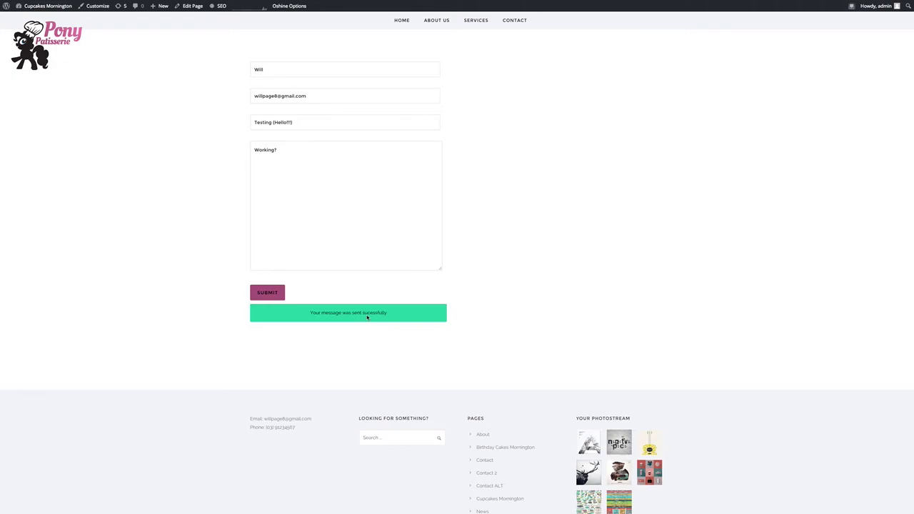
{"action": "mouse_move", "coordinate": [820, 3]}
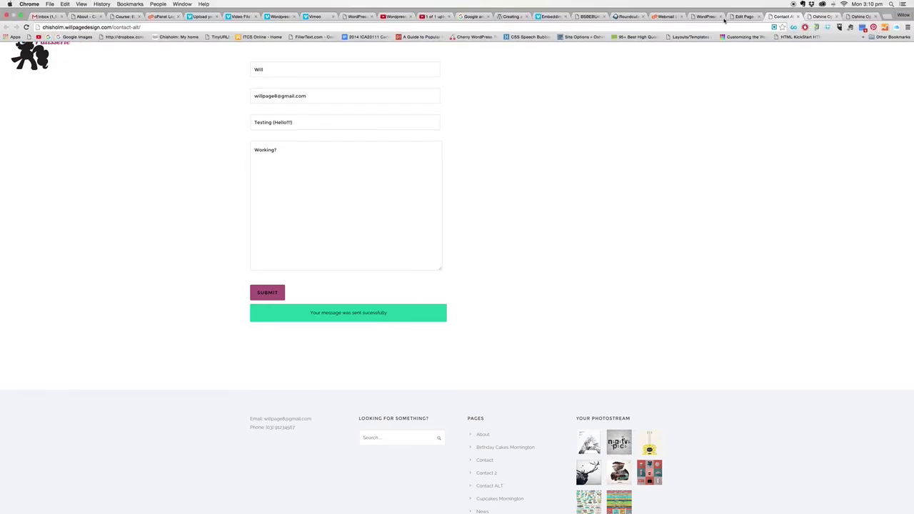
Refresh the Roundcube inbox, read the 'Testing (Hello!!)' email, then return to the inbox
{"action": "left_click", "coordinate": [666, 17]}
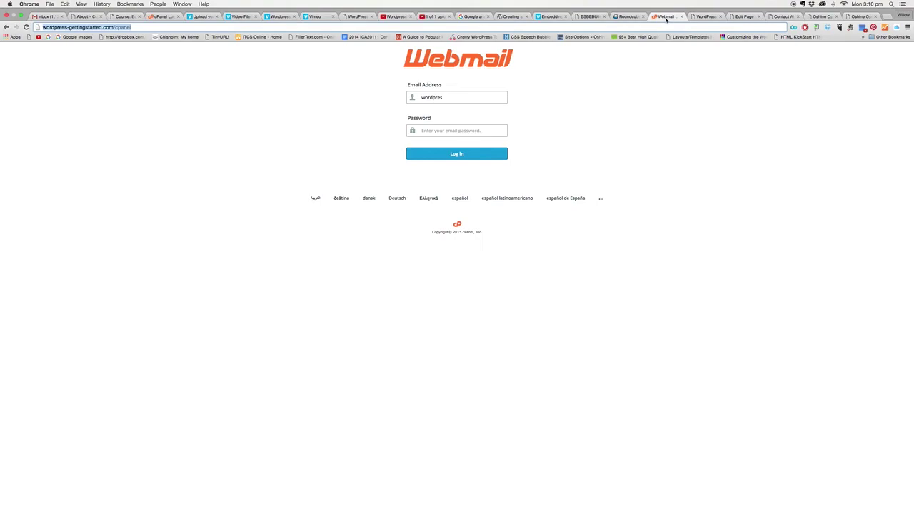
{"action": "left_click", "coordinate": [621, 16]}
{"action": "left_click", "coordinate": [13, 36]}
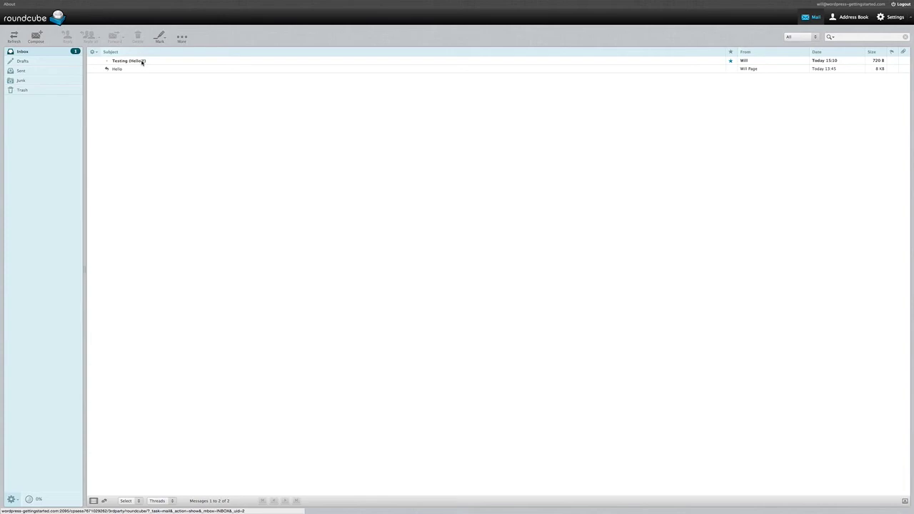
{"action": "double_click", "coordinate": [142, 61]}
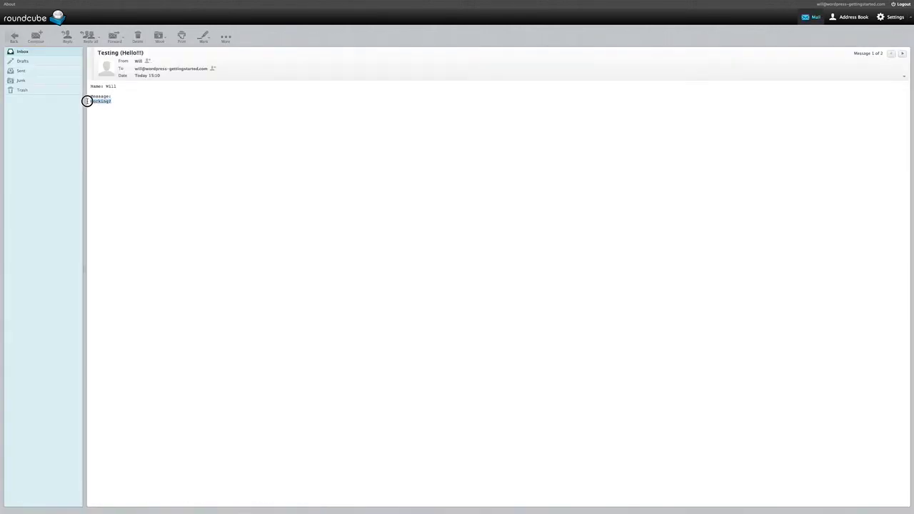
{"action": "key", "text": "ctrl+a"}
{"action": "left_click", "coordinate": [111, 85]}
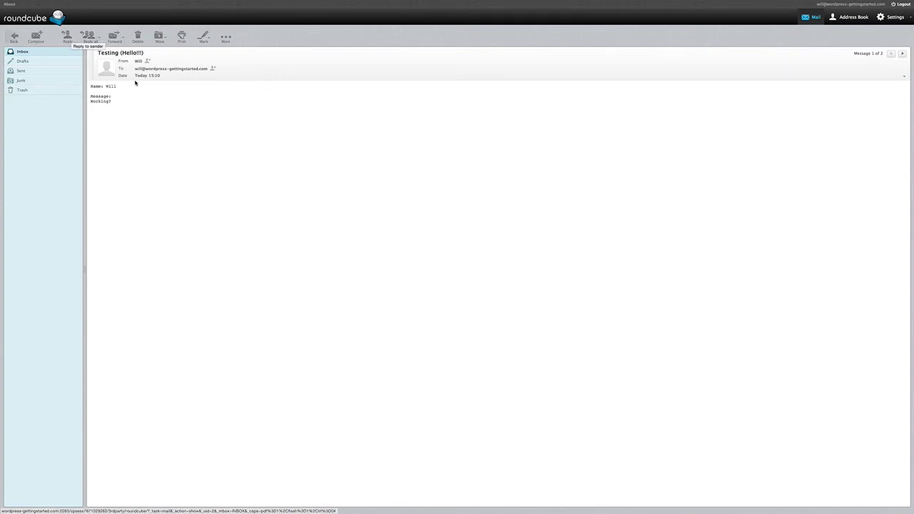
{"action": "left_click", "coordinate": [19, 45]}
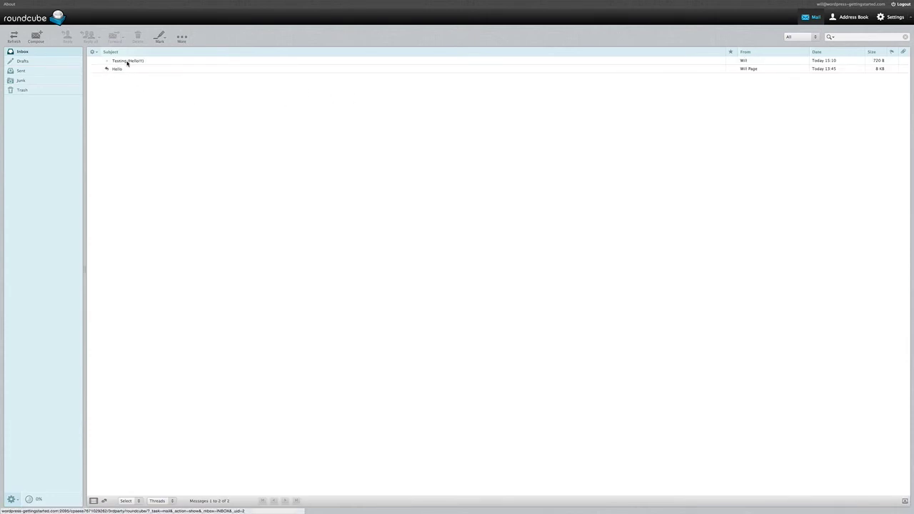
Reload the Oshine Contact Settings tab to verify the saved recipient e-mail address
{"action": "mouse_move", "coordinate": [780, 13]}
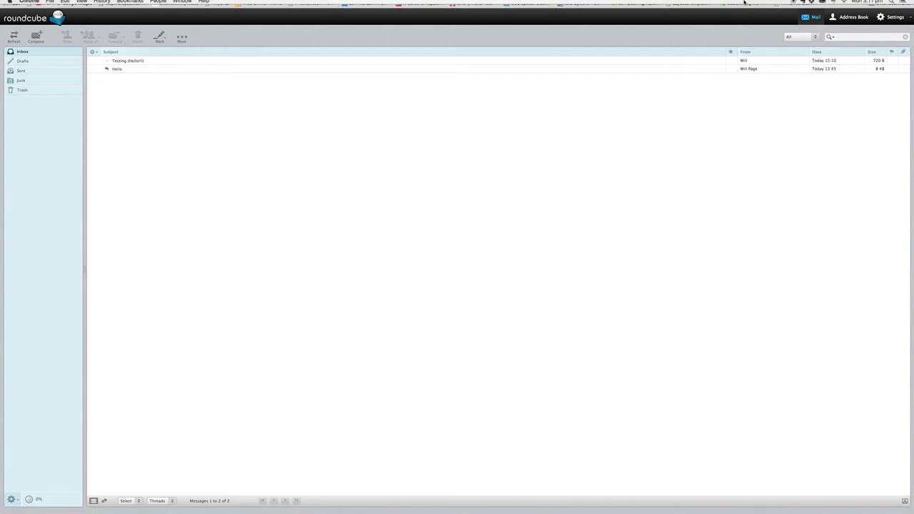
{"action": "left_click", "coordinate": [821, 16]}
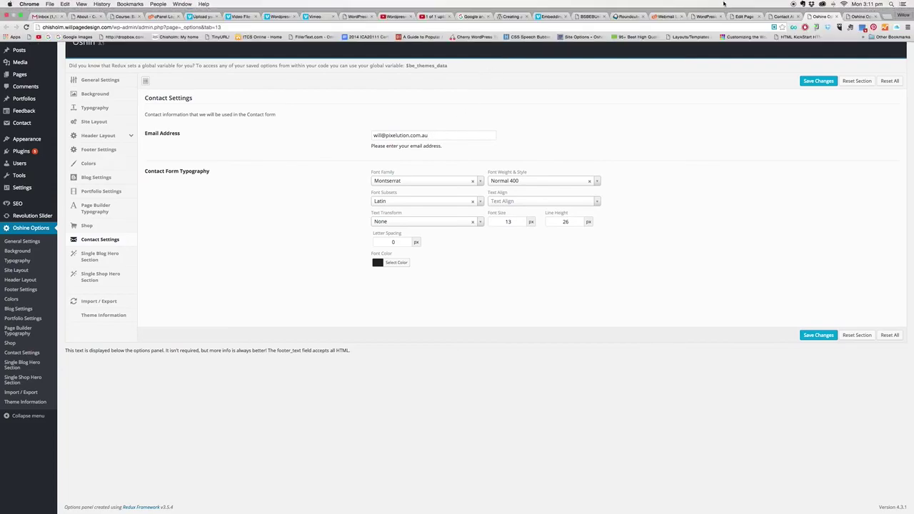
{"action": "left_click", "coordinate": [781, 16]}
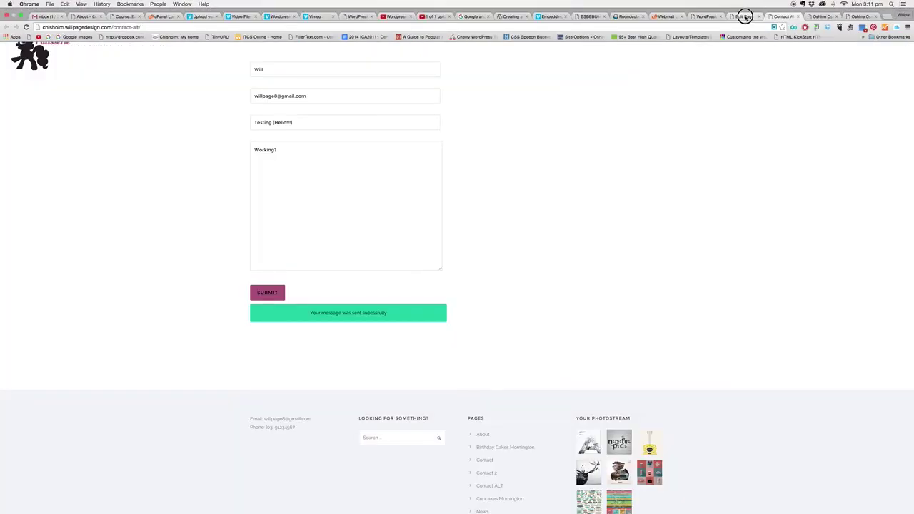
{"action": "left_click", "coordinate": [744, 17]}
{"action": "left_click", "coordinate": [813, 17]}
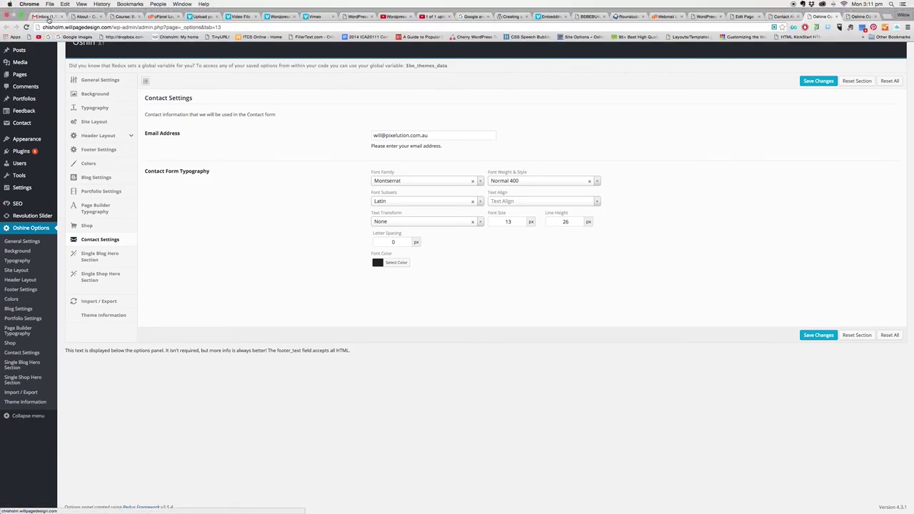
{"action": "left_click", "coordinate": [51, 17]}
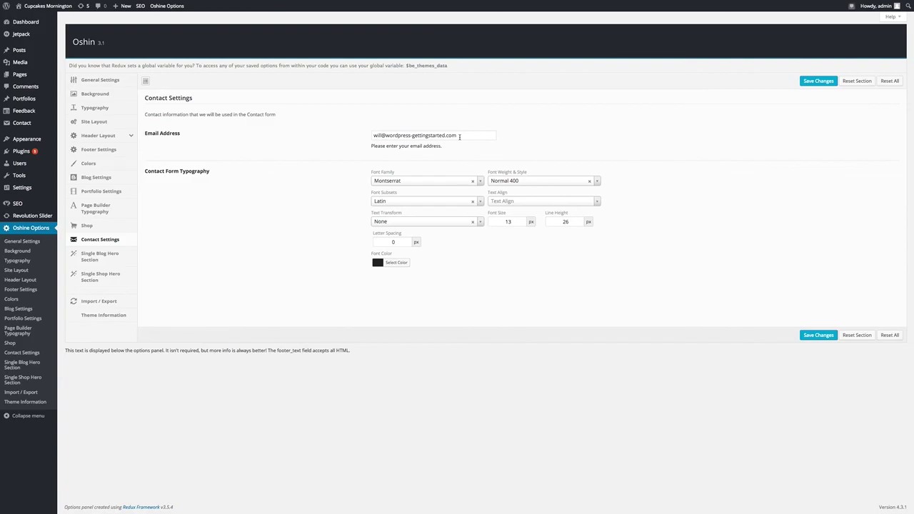
{"action": "mouse_move", "coordinate": [797, 2]}
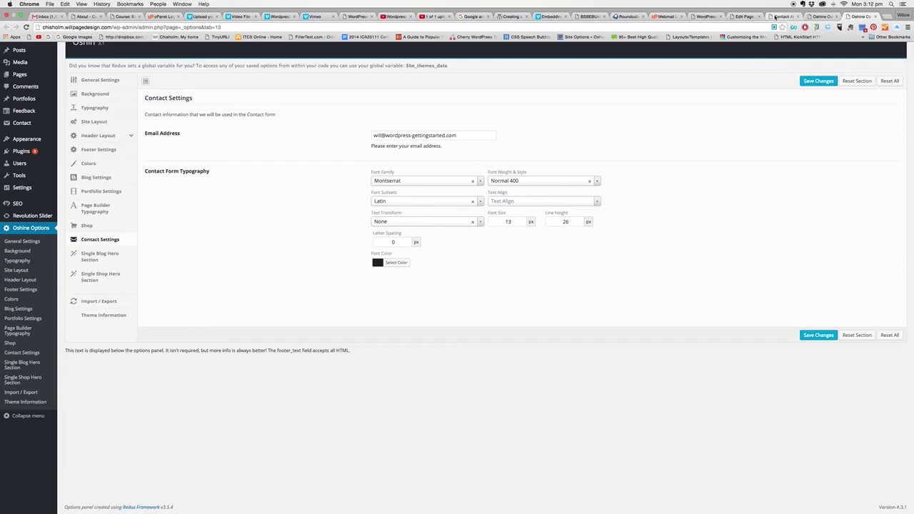
Switch back to the live Contact ALT page and scroll up to the sent-form confirmation
{"action": "left_click", "coordinate": [783, 15]}
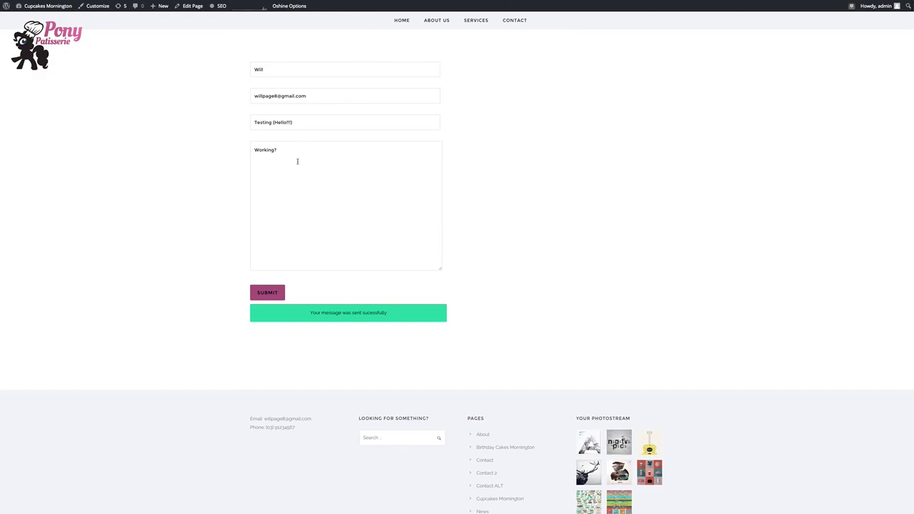
{"action": "scroll", "coordinate": [541, 179], "scroll_direction": "up", "scroll_amount": 2}
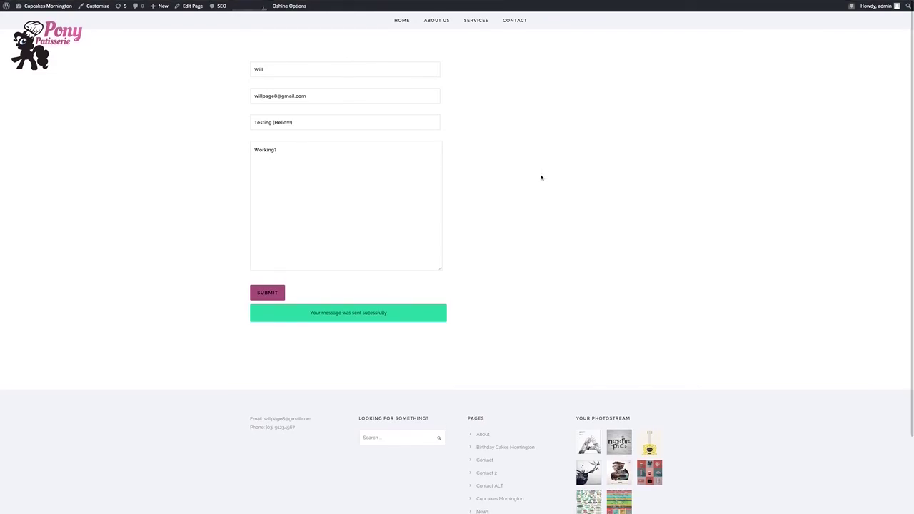